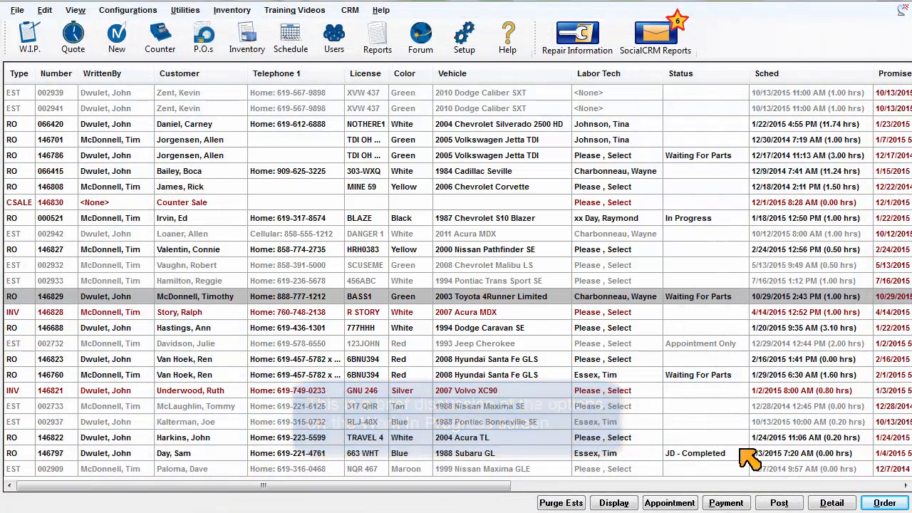
# Step: Try a 90-day purge of old estimates and cancel it without deleting anything
pyautogui.click(566, 502)
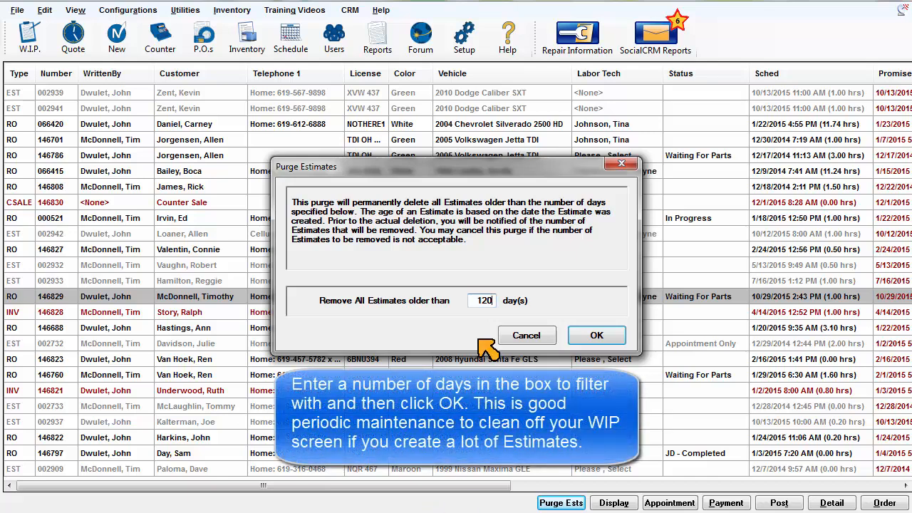
pyautogui.moveTo(473, 300); pyautogui.dragTo(531, 300)
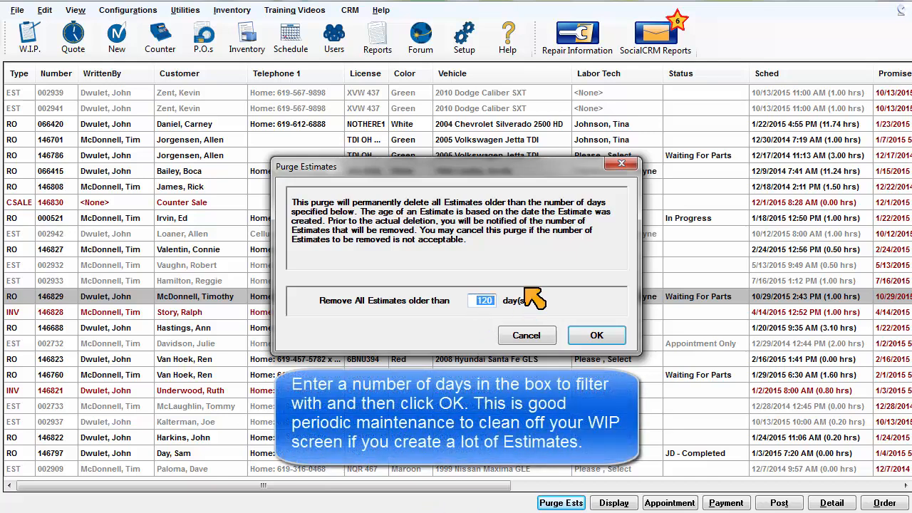
pyautogui.write('90')
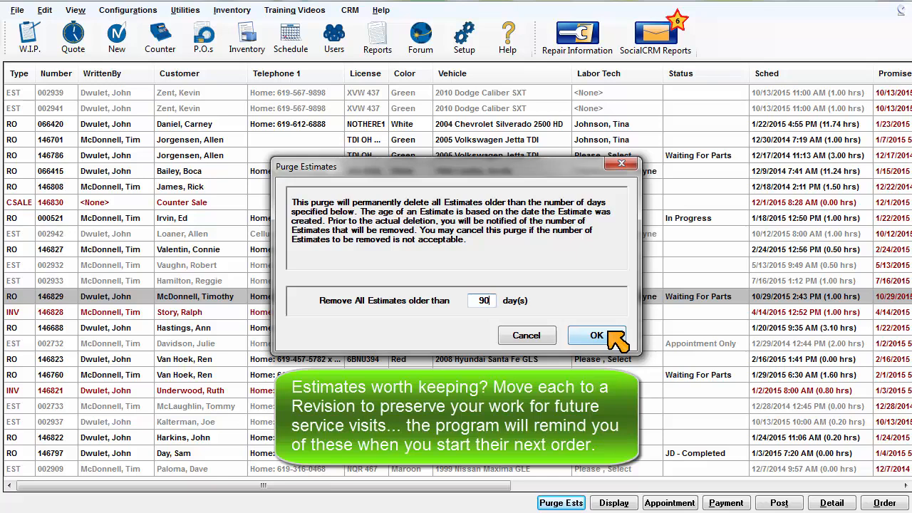
pyautogui.click(531, 336)
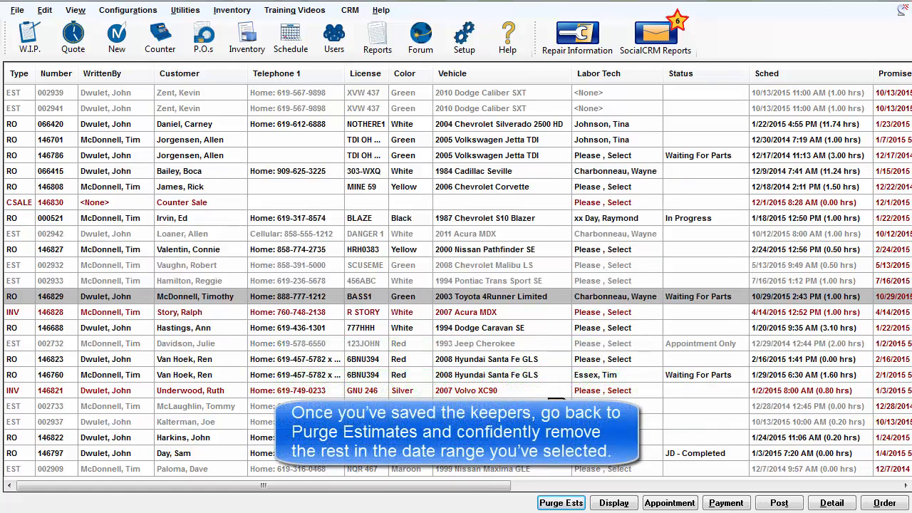
# Step: Purge estimates older than 120 days and confirm deleting the five old estimates
pyautogui.click(561, 503)
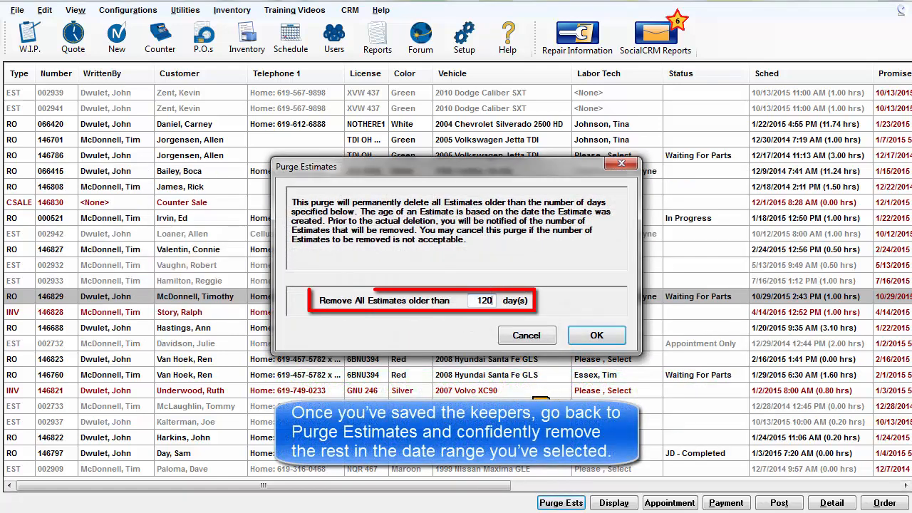
pyautogui.click(592, 336)
pyautogui.click(560, 364)
# Step: Show only Repair Orders in the status display preferences and confirm the user's settings
pyautogui.click(614, 503)
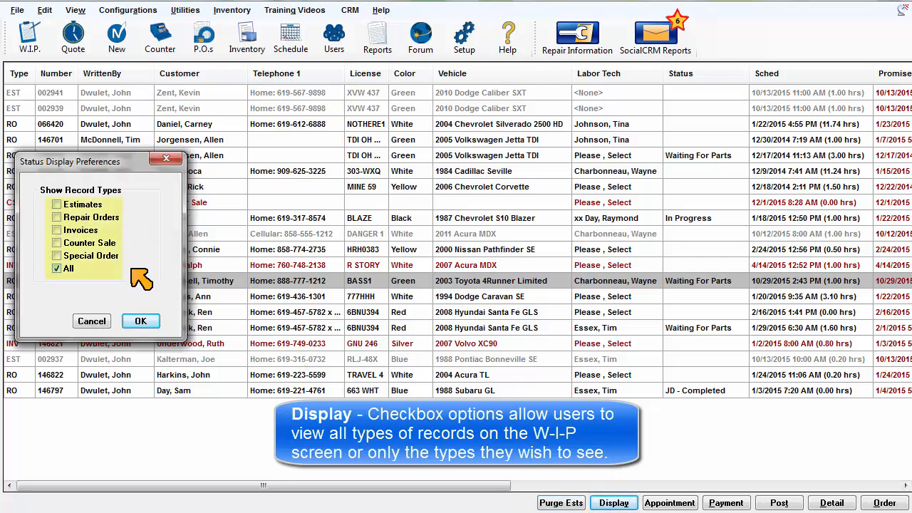
pyautogui.click(56, 217)
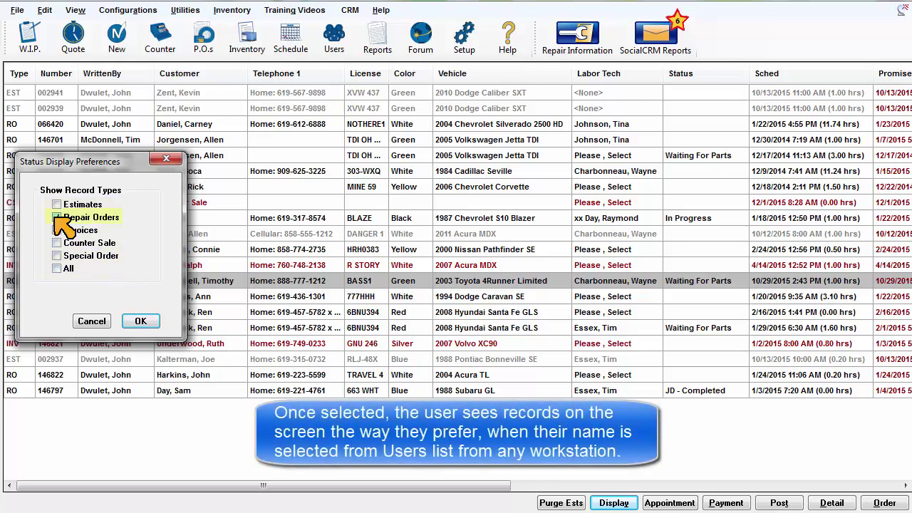
pyautogui.click(141, 321)
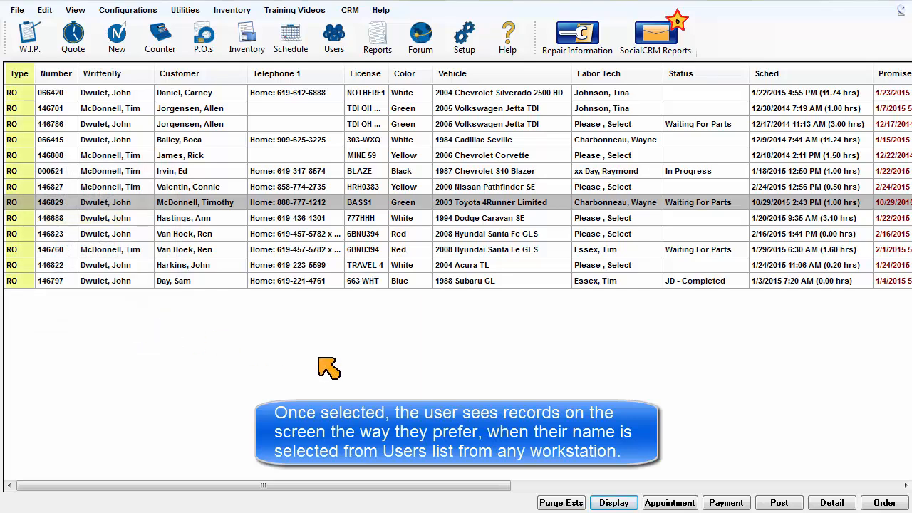
pyautogui.click(334, 39)
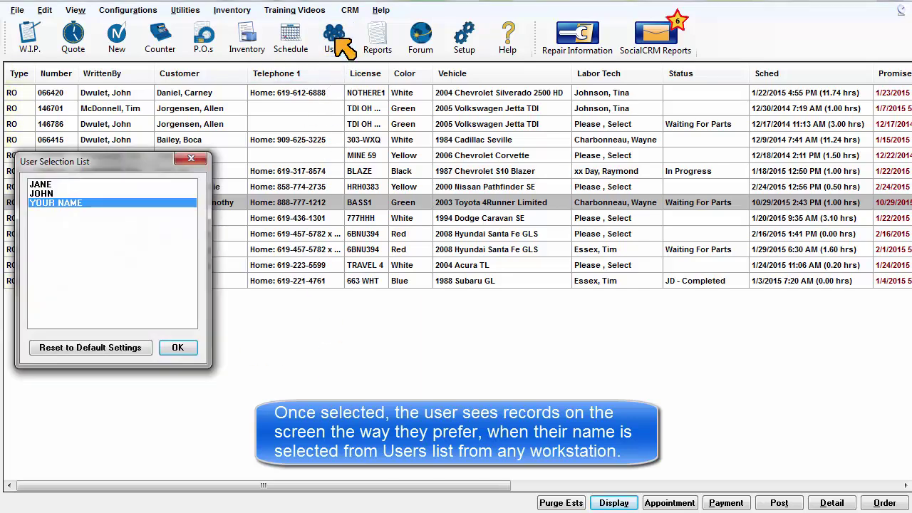
pyautogui.click(178, 347)
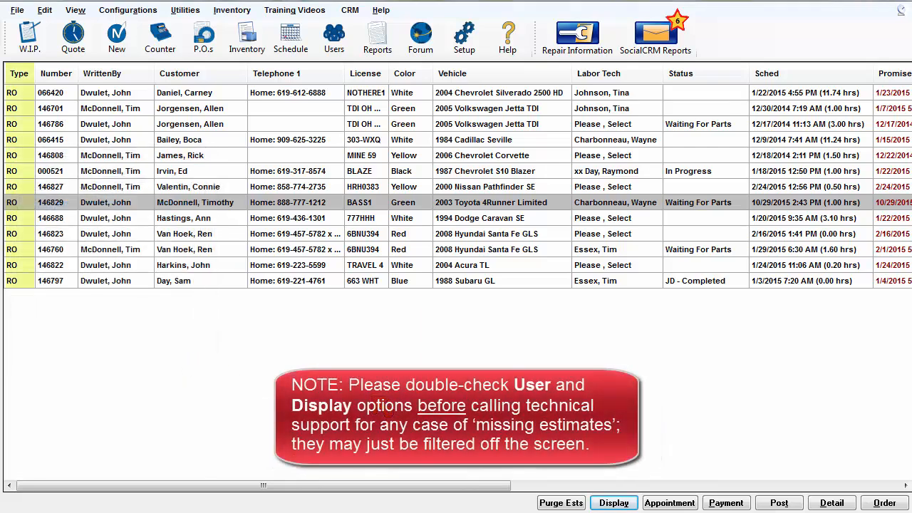
# Step: Choose to show all record types again in the display preferences
pyautogui.click(612, 503)
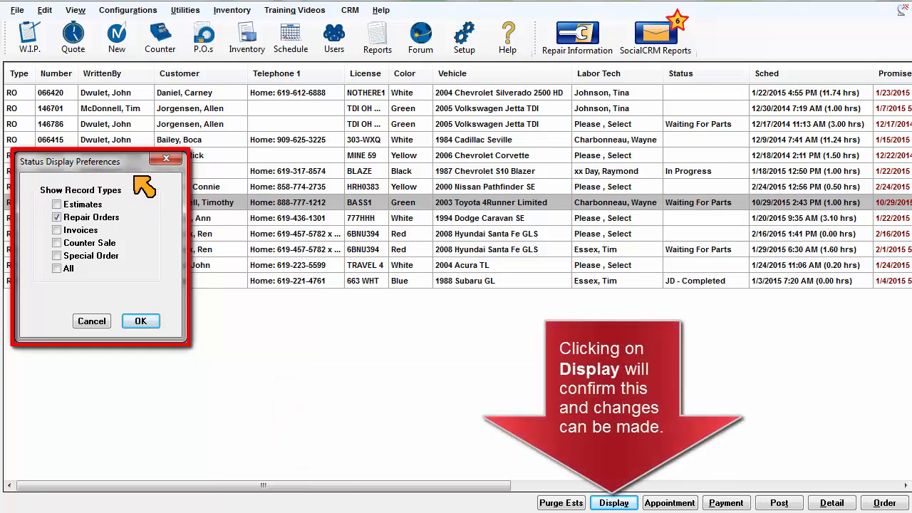
pyautogui.click(56, 268)
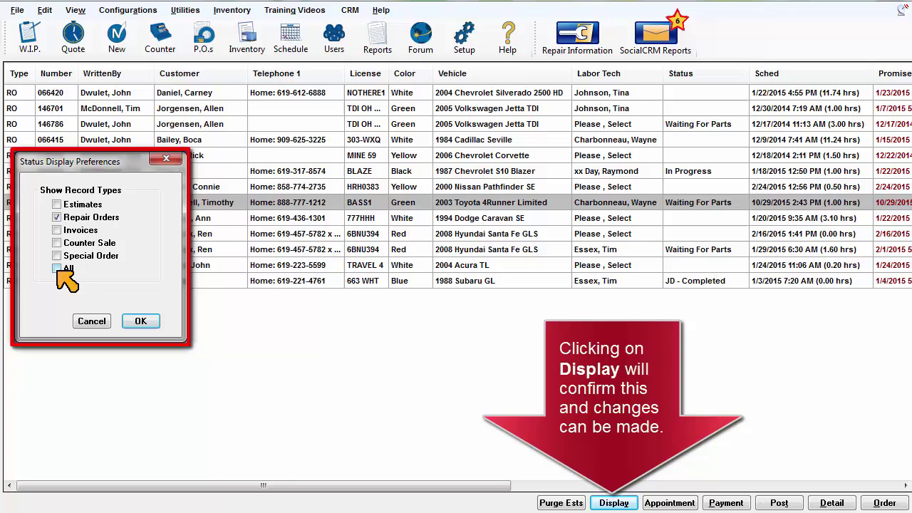
# Step: Apply showing all record types and view the appointment for order 146829
pyautogui.click(140, 320)
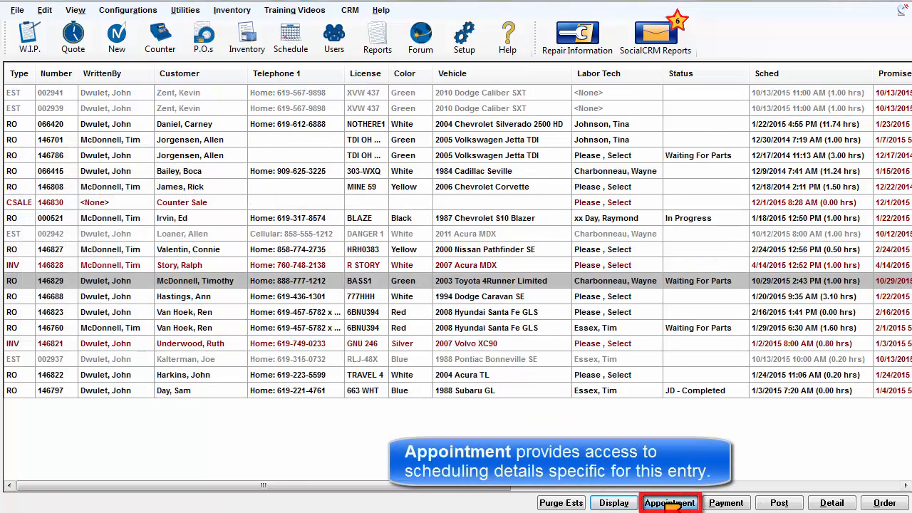
pyautogui.click(668, 502)
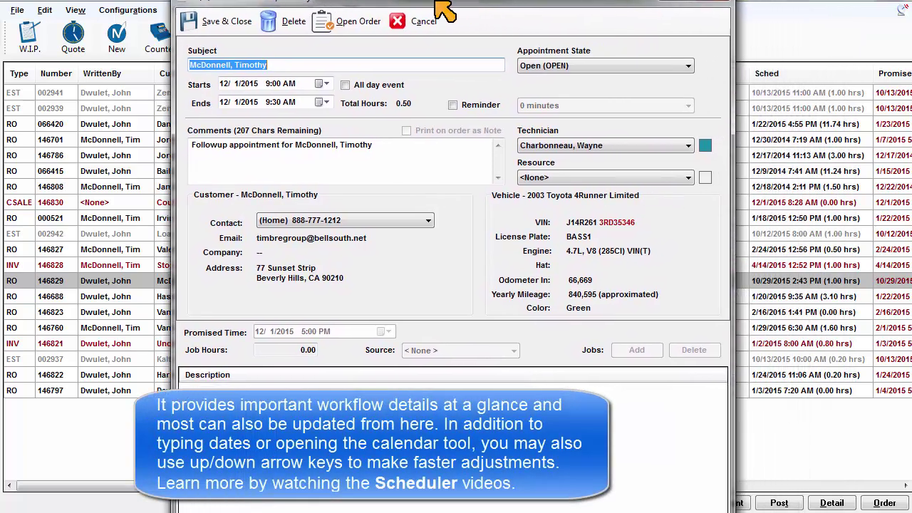
pyautogui.moveTo(436, 6); pyautogui.dragTo(358, 5)
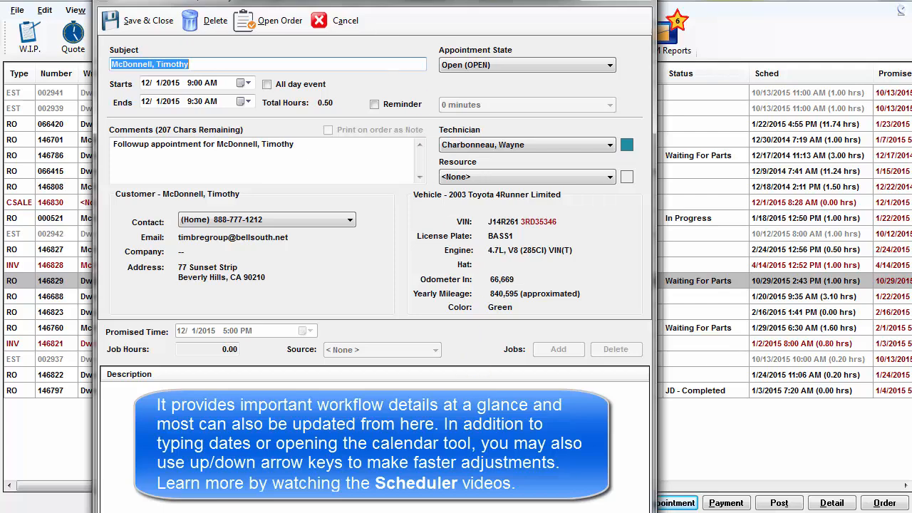
# Step: Review the appointment's start date calendar and hour without changing them
pyautogui.click(242, 83)
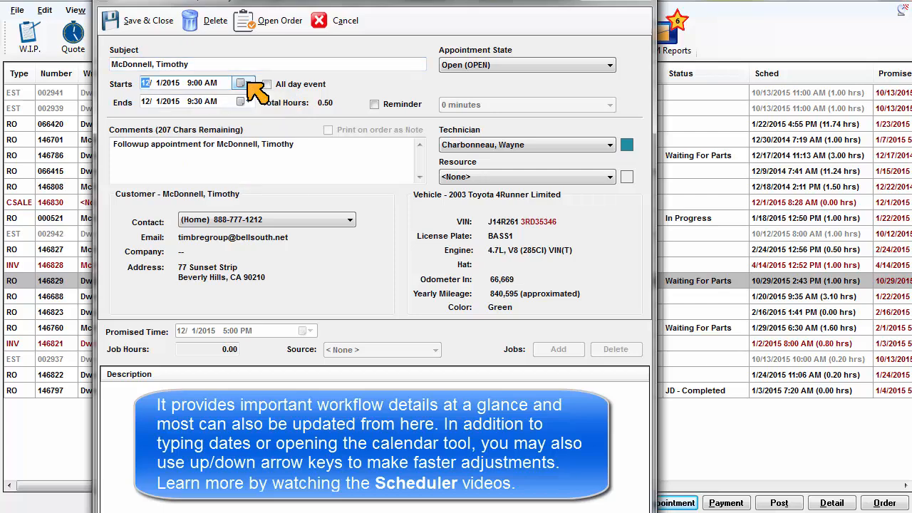
pyautogui.press('Right')
pyautogui.press('Right')
pyautogui.press('Right')
pyautogui.click(336, 20)
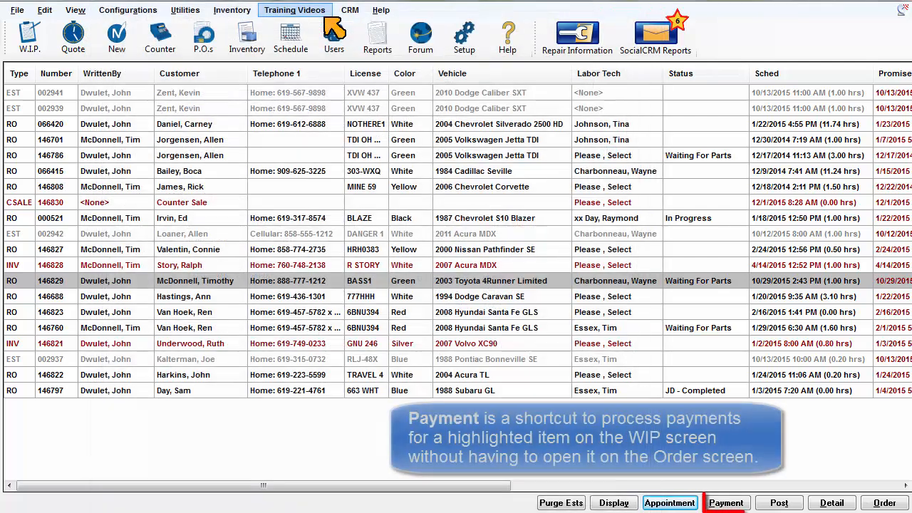
pyautogui.click(733, 503)
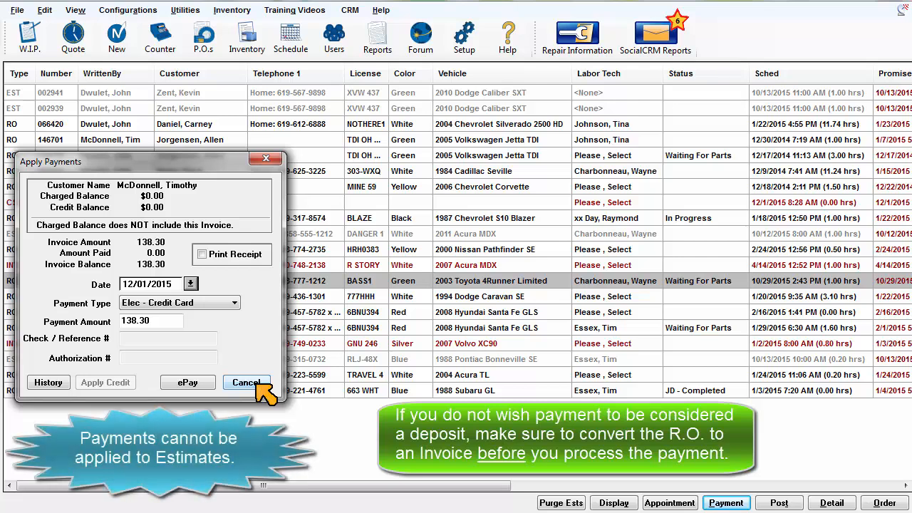
# Step: Cancel the payment, then post invoice 146821 with a 12/01/2015 date as a charge
pyautogui.click(246, 383)
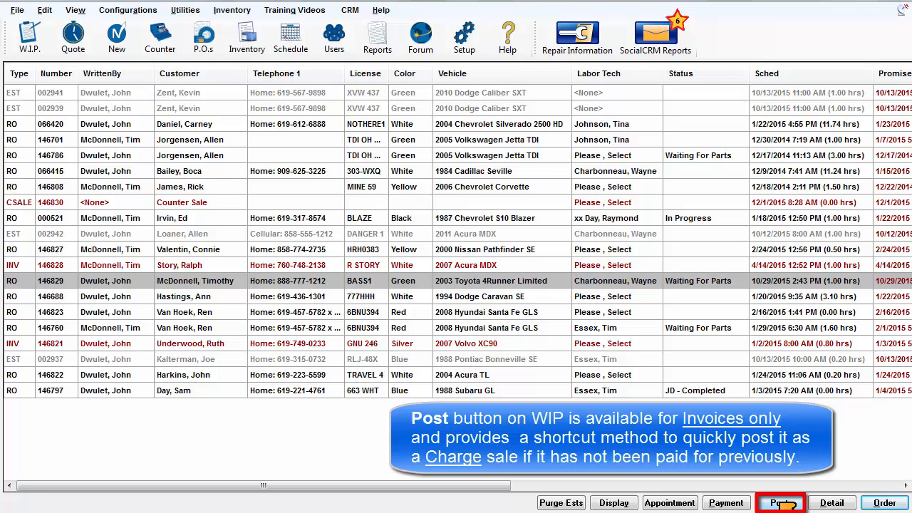
pyautogui.click(319, 343)
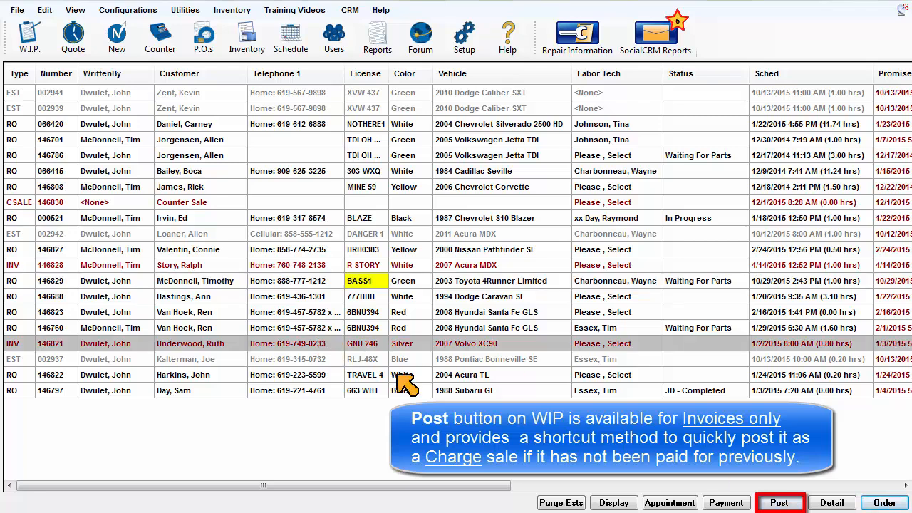
pyautogui.click(778, 503)
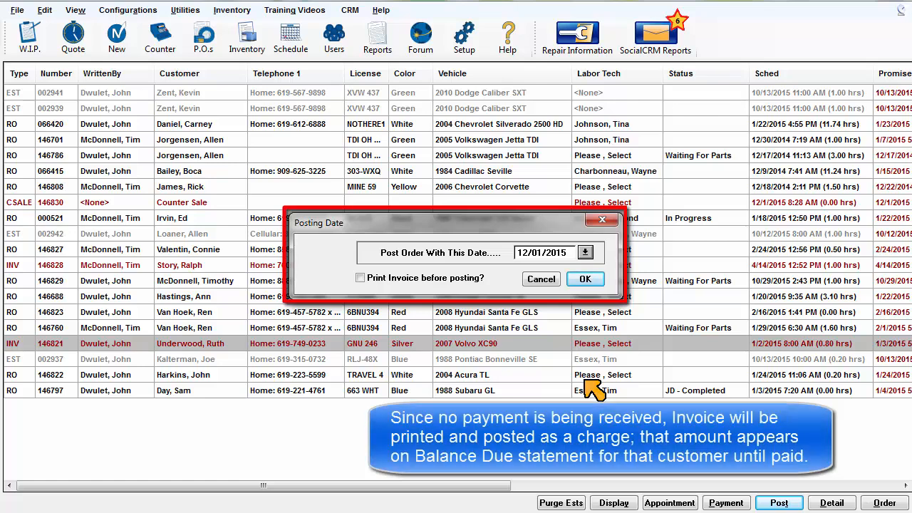
pyautogui.click(586, 283)
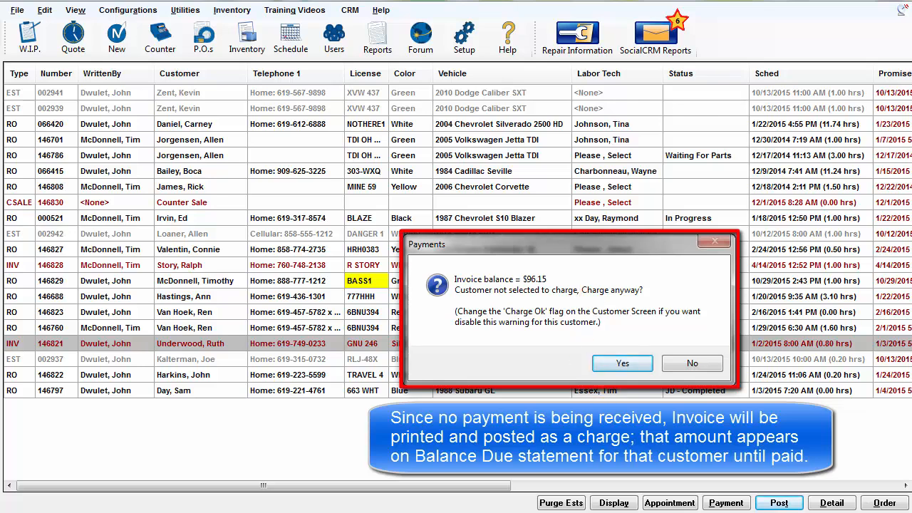
pyautogui.click(621, 363)
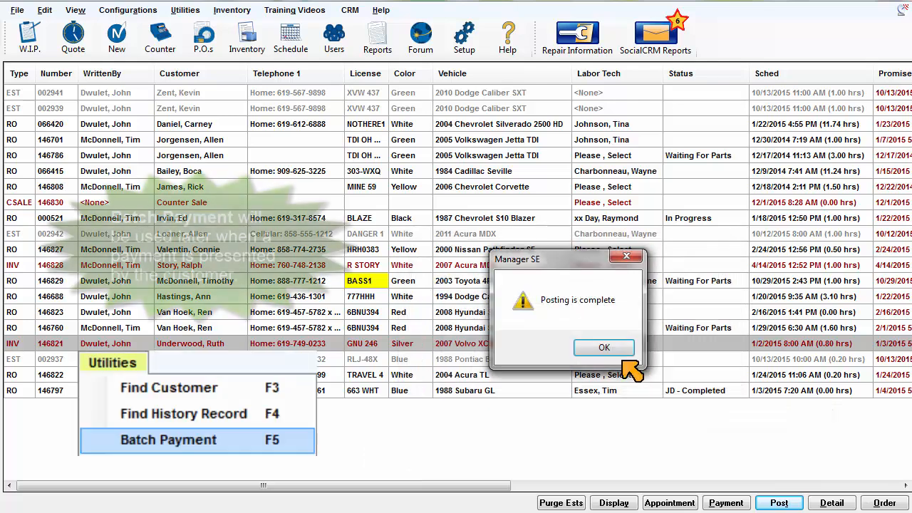
# Step: Acknowledge that posting of invoice 146821 is complete
pyautogui.click(598, 347)
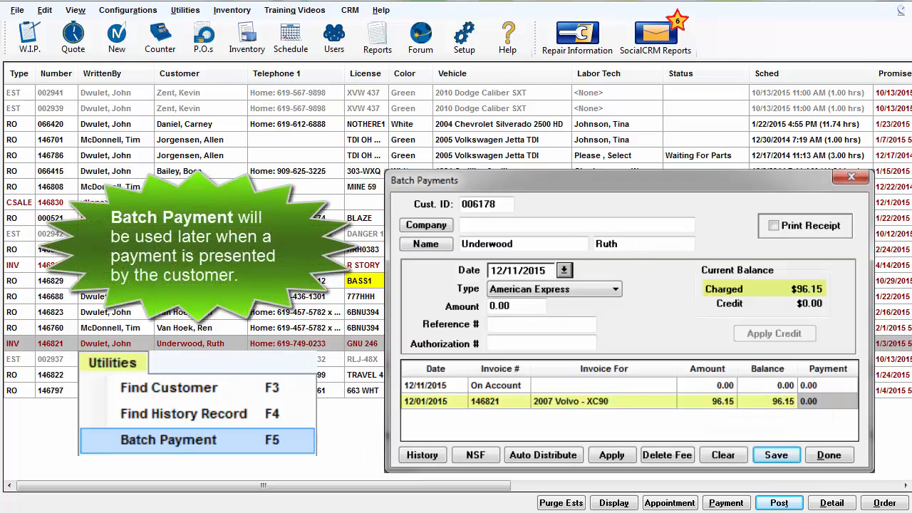